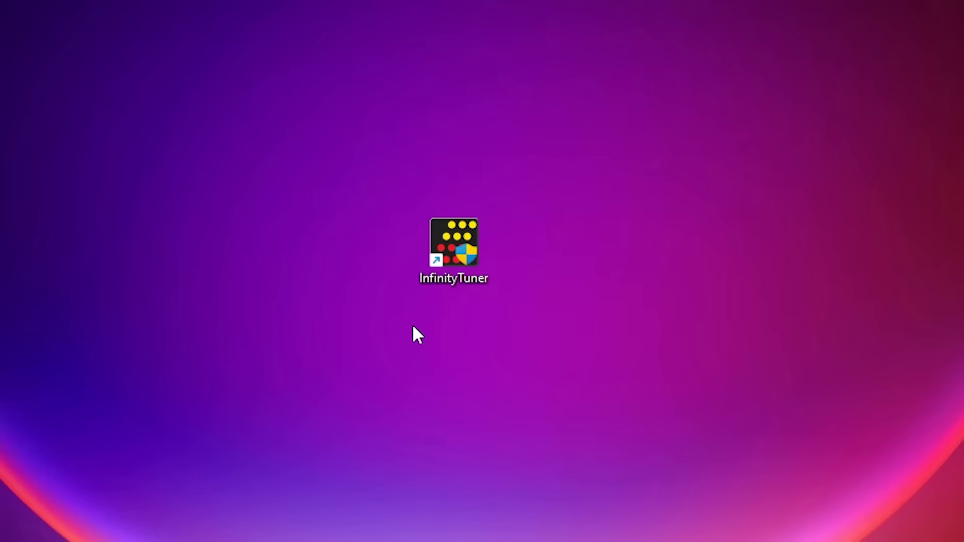
# Step: Launch Infinity Tuner and load the AllTabs_506 layout
pyautogui.doubleClick(463, 251)
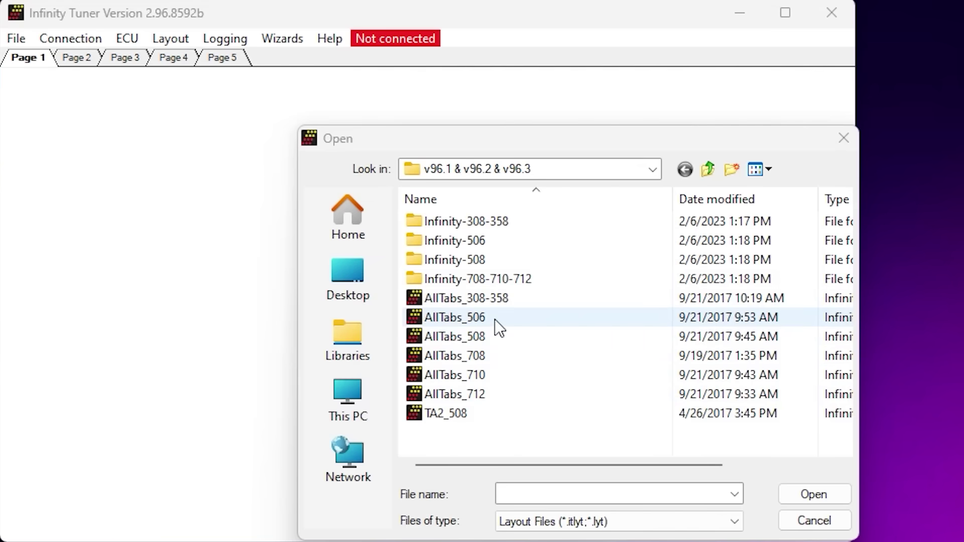
pyautogui.click(495, 318)
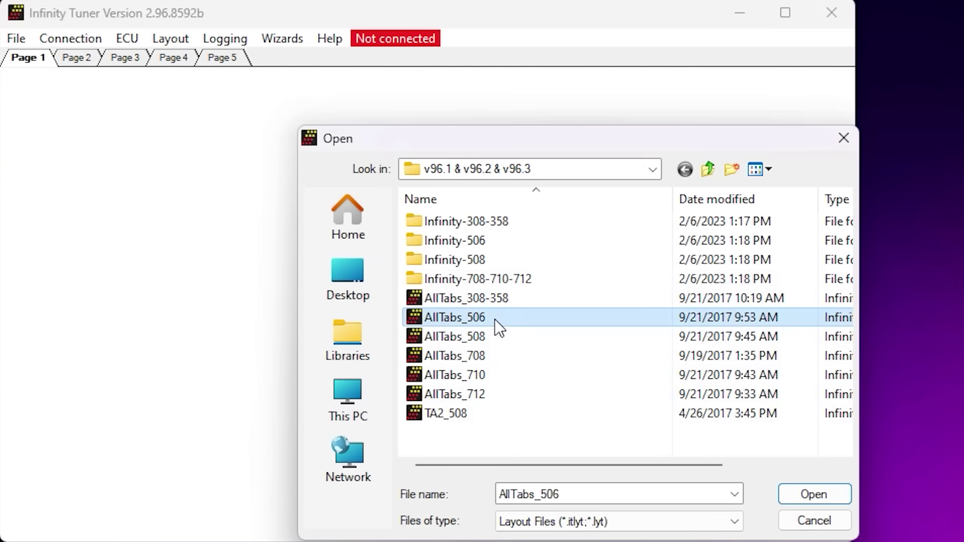
pyautogui.doubleClick(495, 318)
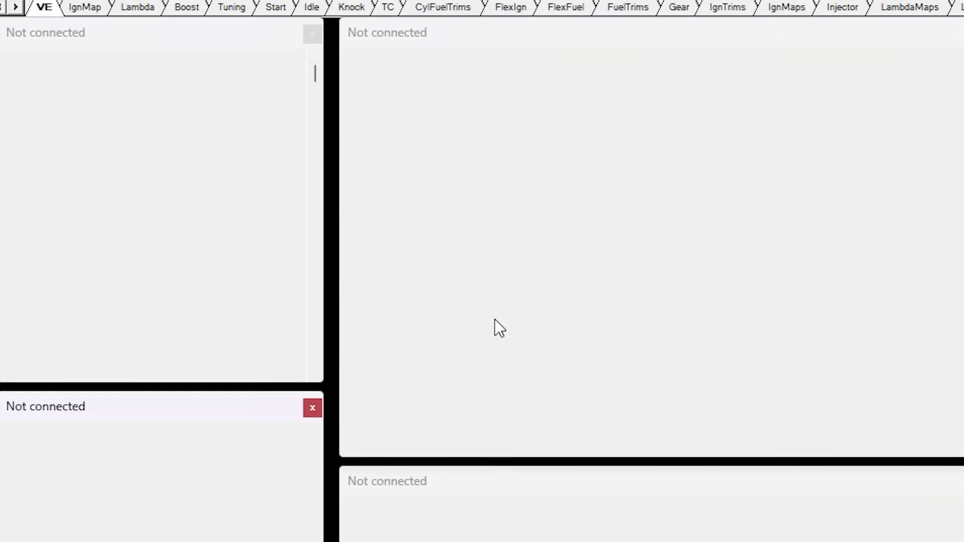
# Step: Open the saved EVO 9 MIVEC tuning session
pyautogui.click(15, 34)
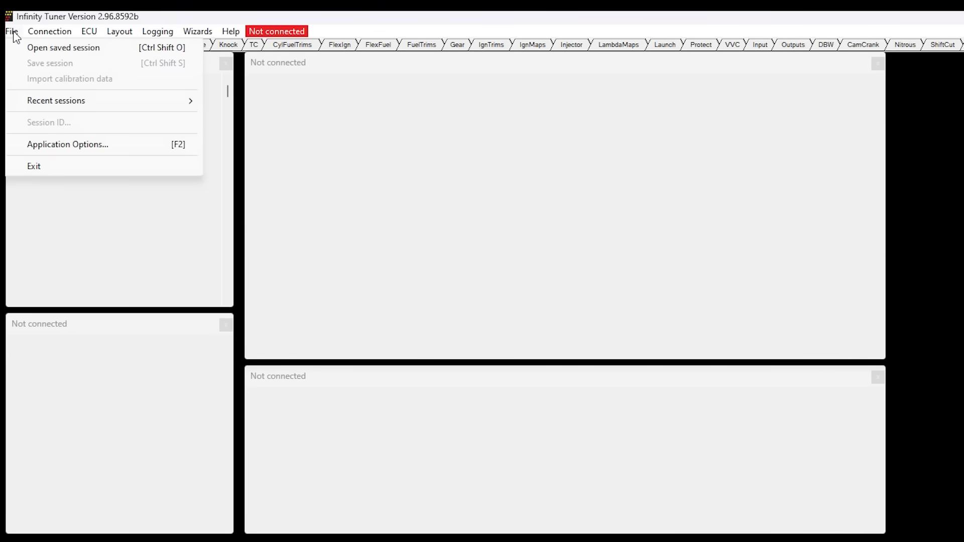
pyautogui.click(40, 47)
pyautogui.click(618, 387)
pyautogui.click(859, 487)
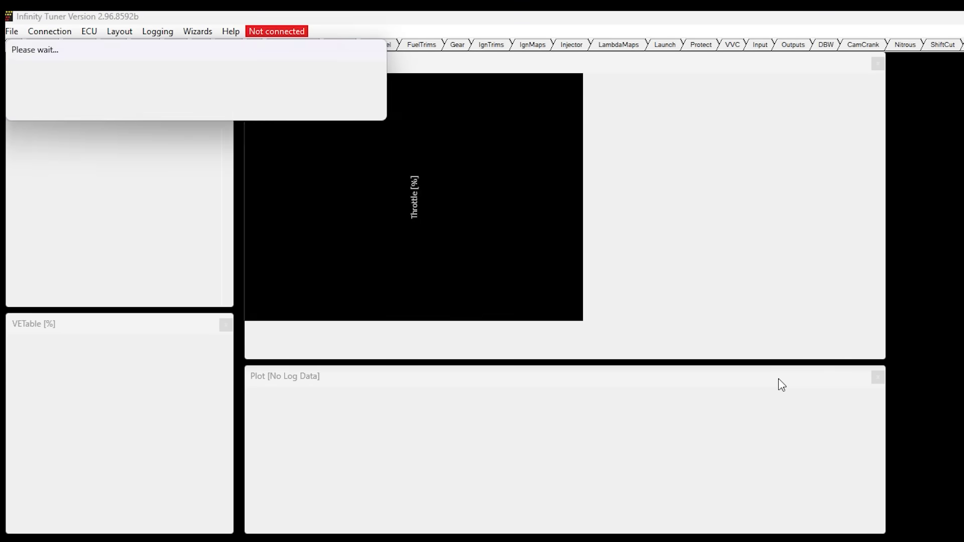
# Step: Go to the Setup Wizard's Outputs page and bring up the Pin Out chart
pyautogui.click(197, 31)
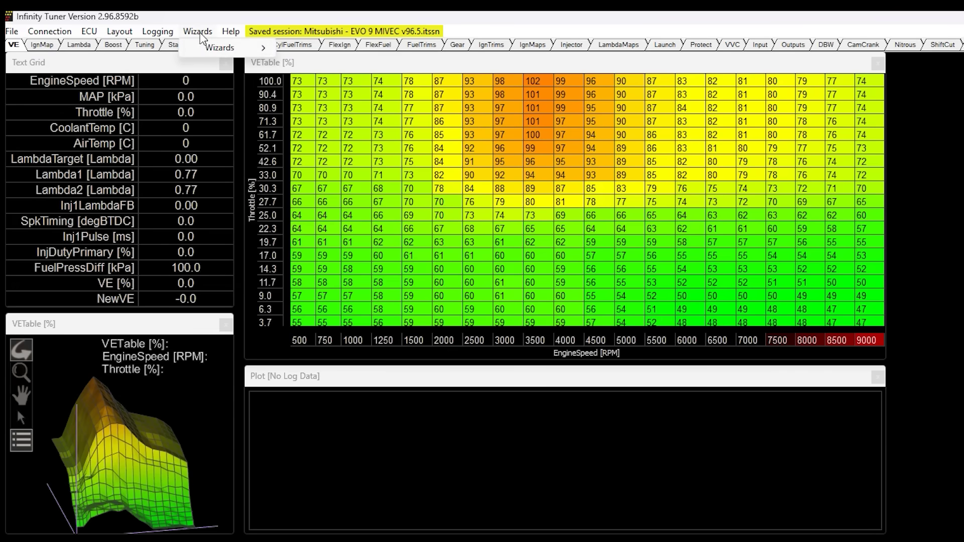
pyautogui.moveTo(216, 50)
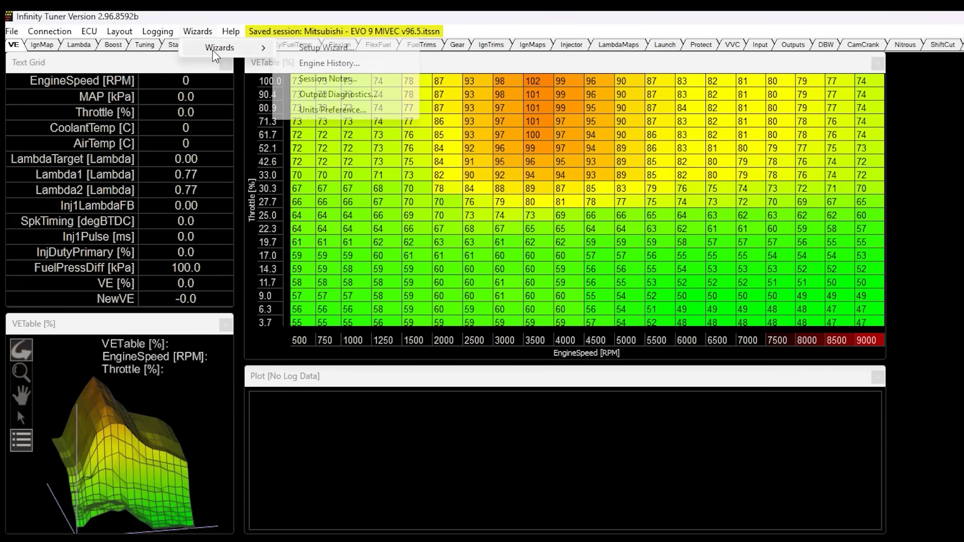
pyautogui.click(331, 48)
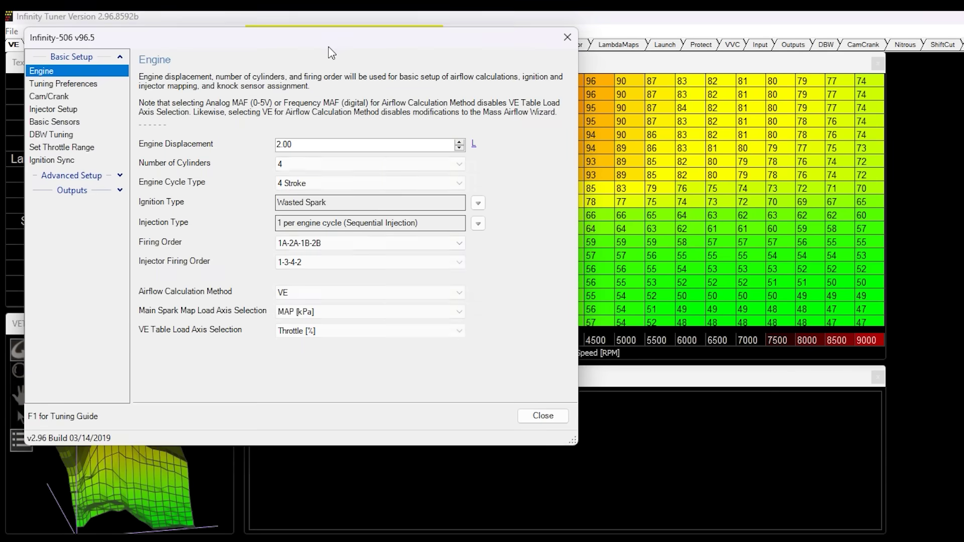
pyautogui.click(79, 198)
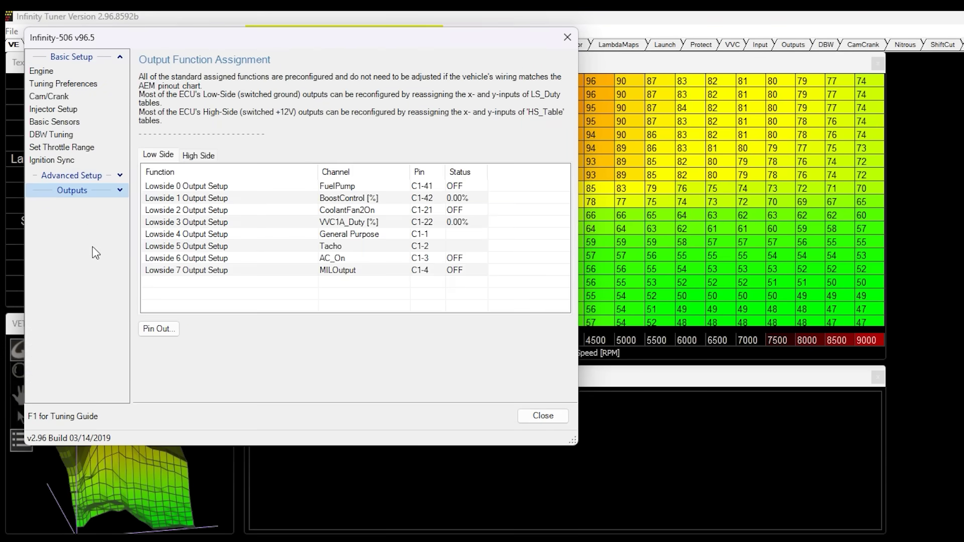
pyautogui.click(152, 330)
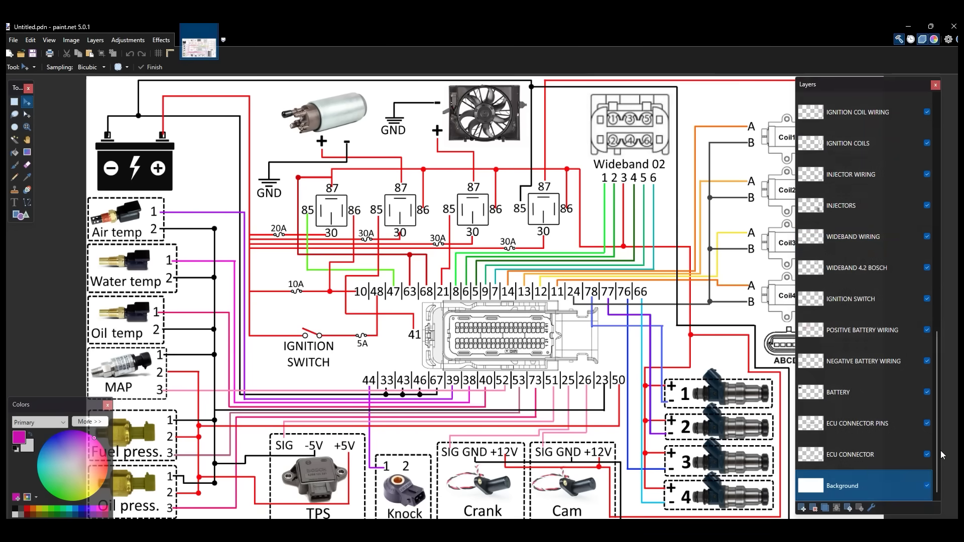
# Step: Hide the sensor layers: sensor wiring, cam, knock, TPS, oil and fuel pressure, MAP, water temp
pyautogui.scroll(15, 863, 297)
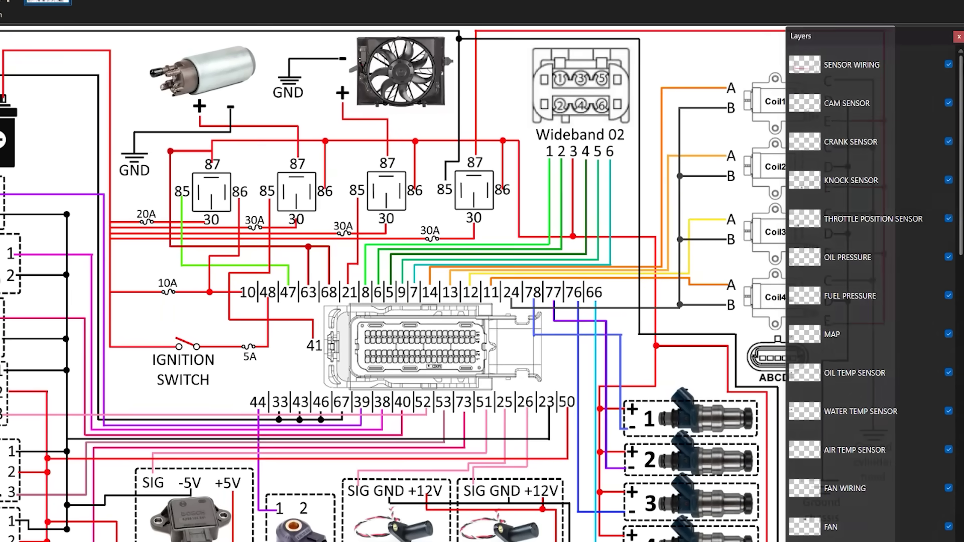
pyautogui.click(934, 75)
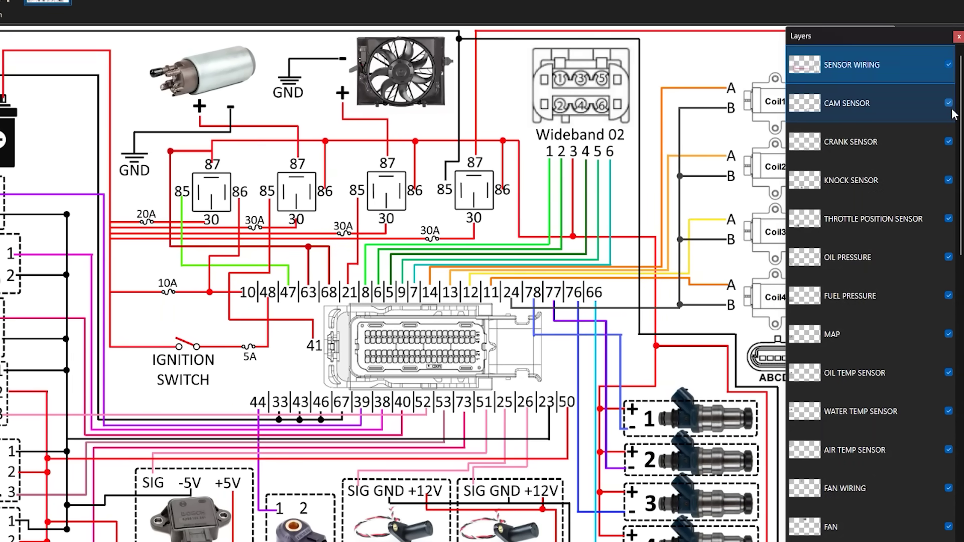
pyautogui.click(949, 64)
pyautogui.click(948, 103)
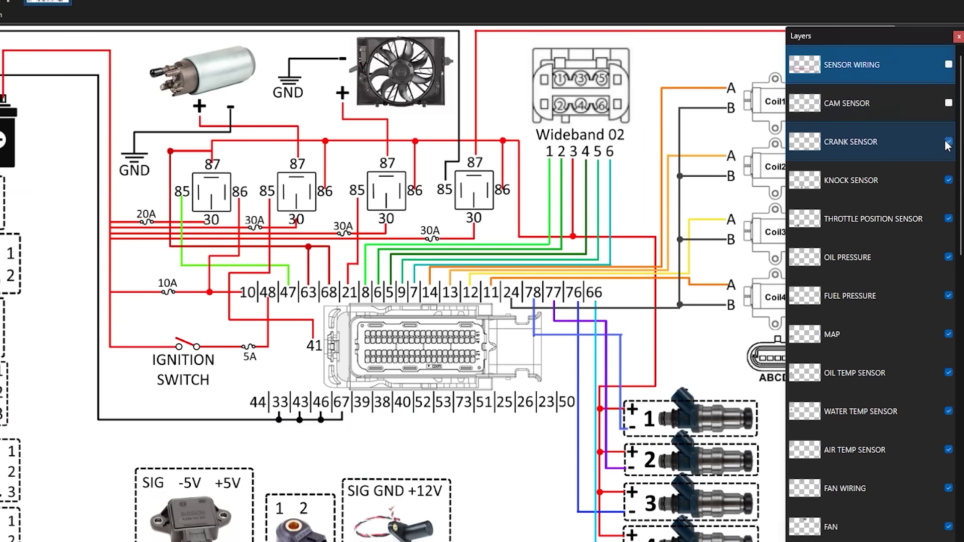
pyautogui.click(948, 180)
pyautogui.click(948, 219)
pyautogui.moveTo(959, 161); pyautogui.dragTo(959, 191)
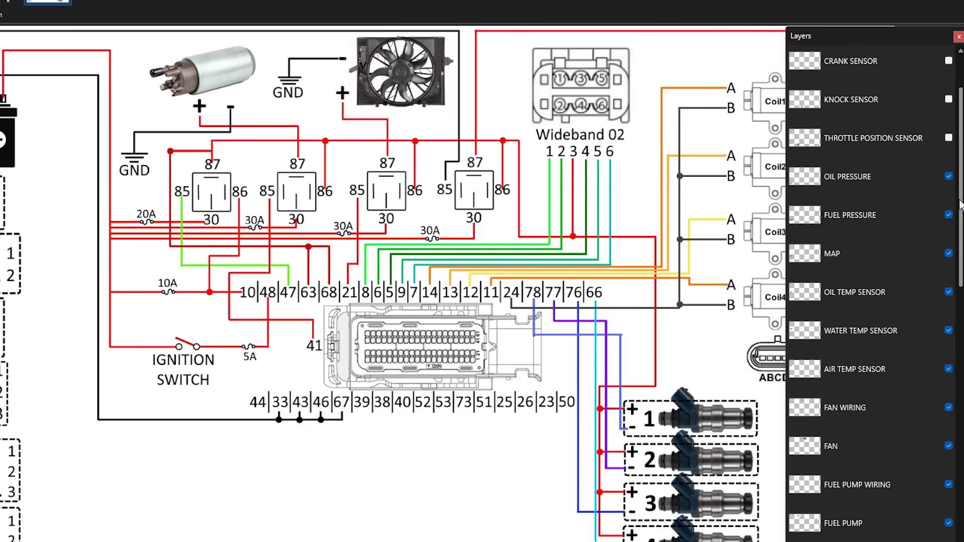
pyautogui.click(948, 176)
pyautogui.click(949, 215)
pyautogui.moveTo(960, 246); pyautogui.dragTo(962, 274)
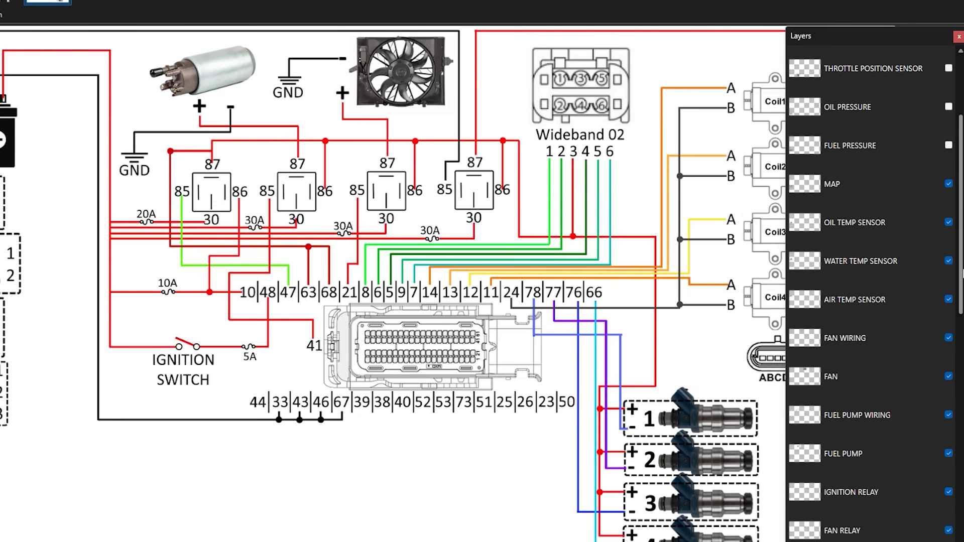
pyautogui.click(949, 183)
pyautogui.click(948, 259)
# Step: Hide air temp, fan, fuel pump, relays, ignition switch, battery wiring and battery layers
pyautogui.scroll(-2, 949, 236)
pyautogui.click(949, 236)
pyautogui.click(949, 274)
pyautogui.scroll(-2, 954, 266)
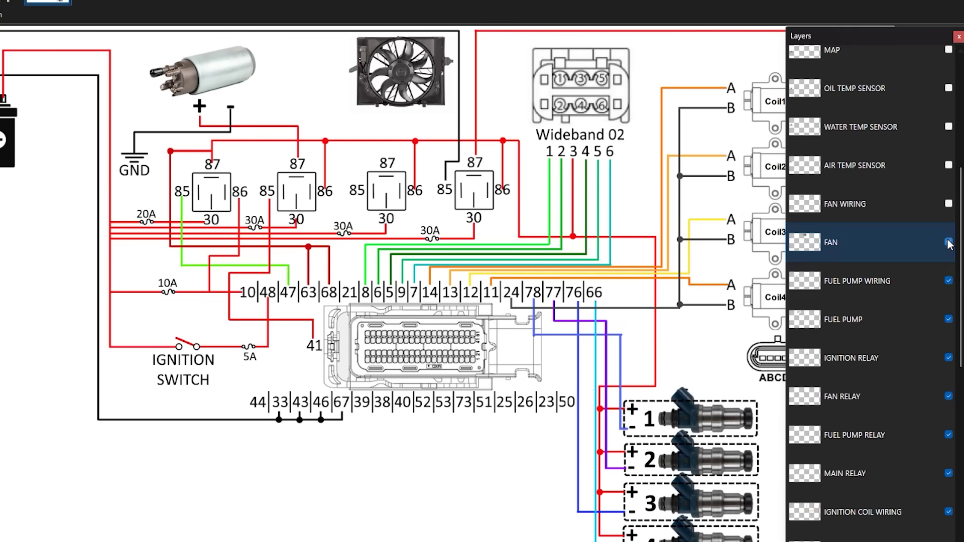
pyautogui.click(949, 242)
pyautogui.click(948, 281)
pyautogui.click(948, 319)
pyautogui.scroll(-2, 950, 320)
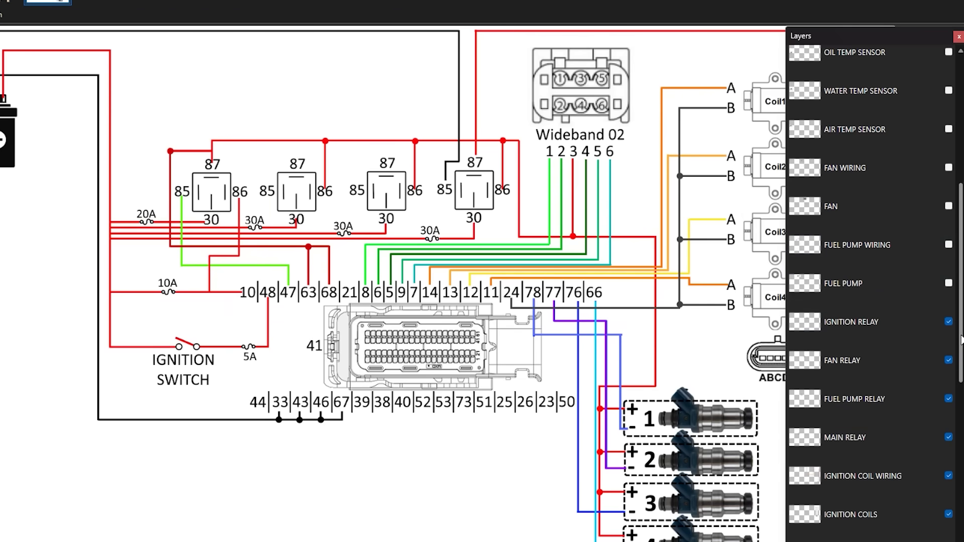
pyautogui.click(949, 280)
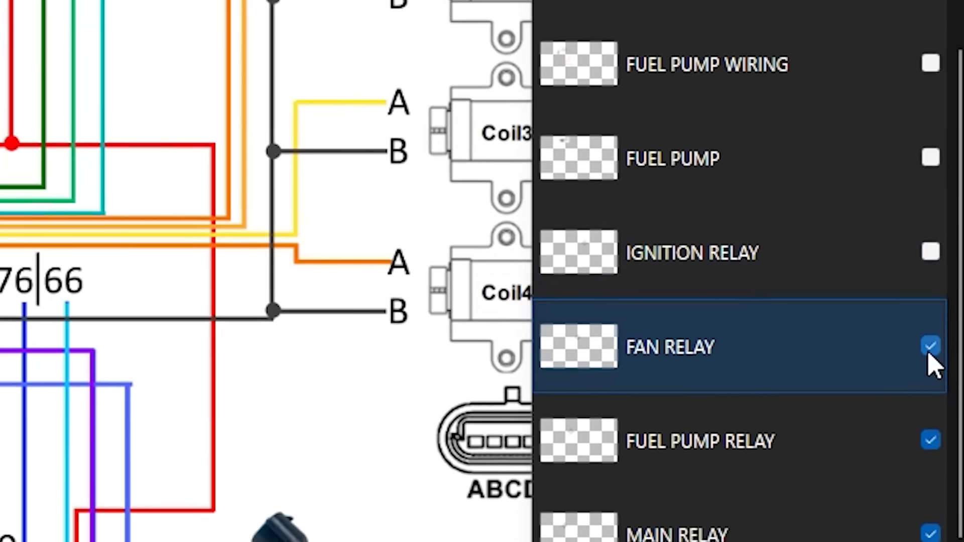
pyautogui.click(930, 346)
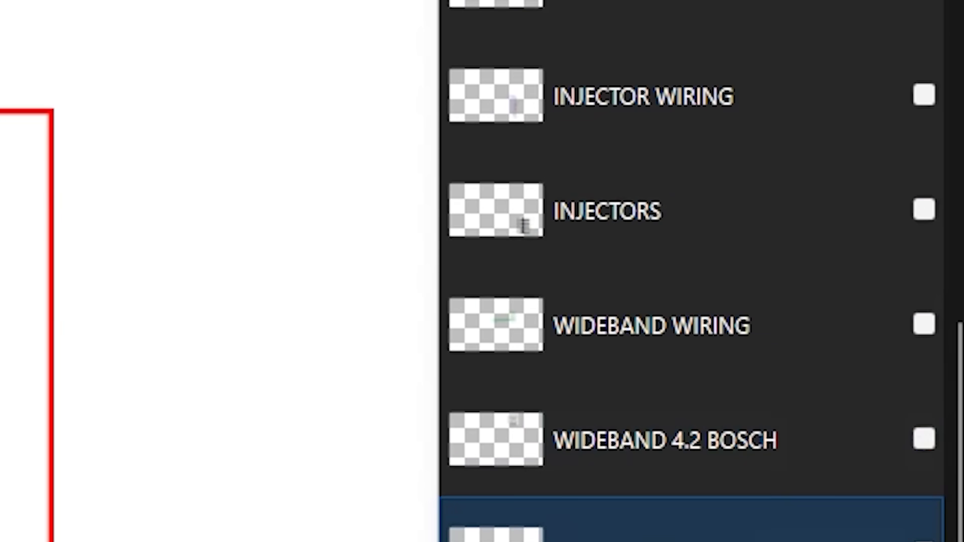
pyautogui.click(958, 363)
pyautogui.click(958, 396)
pyautogui.click(958, 429)
pyautogui.click(958, 463)
# Step: Check the pin numbers, wideband and injector layers, leaving only the pin numbers visible
pyautogui.scroll(-2, 958, 462)
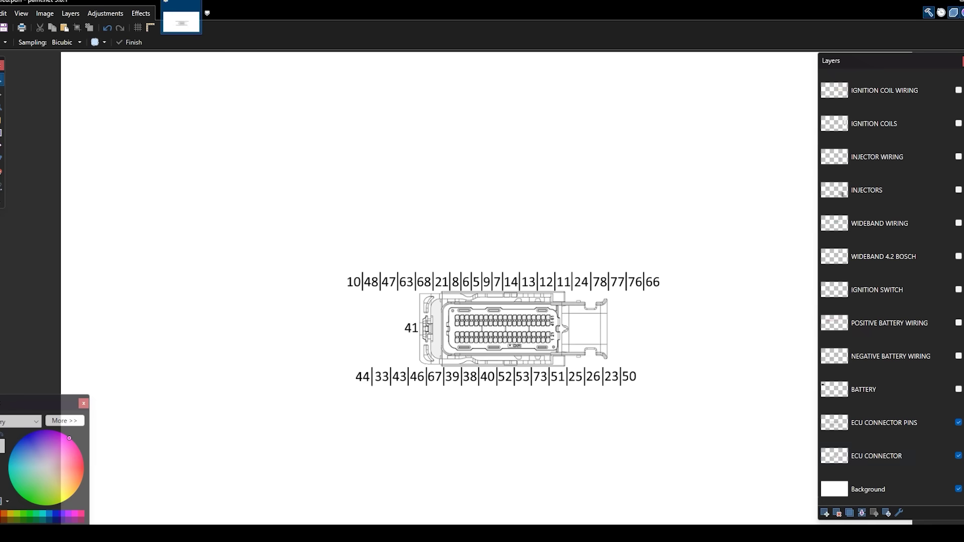
pyautogui.click(959, 423)
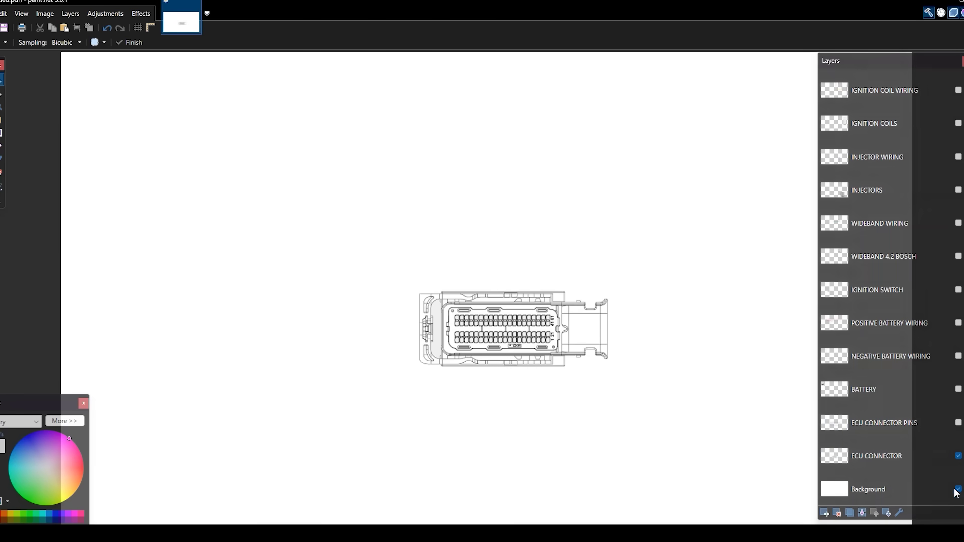
pyautogui.click(958, 423)
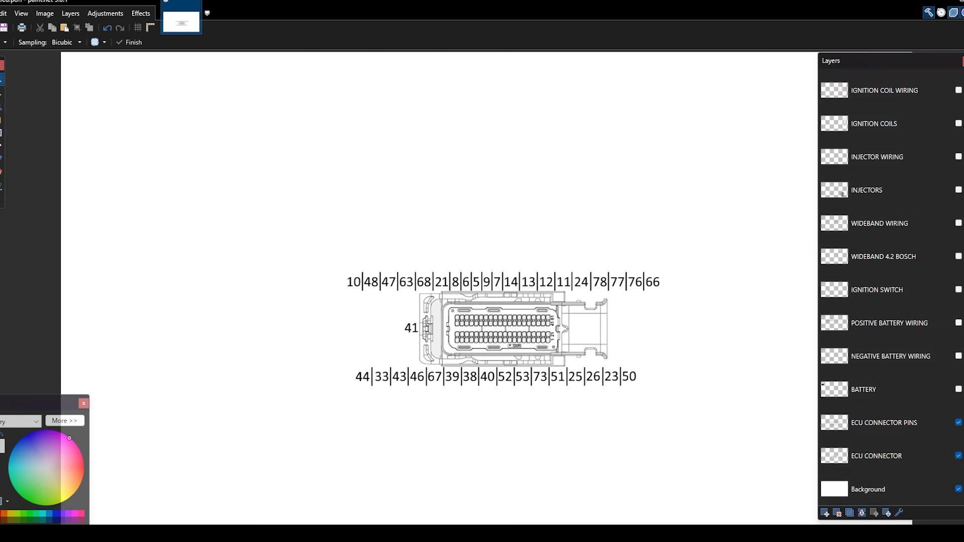
pyautogui.scroll(3, 960, 381)
pyautogui.click(958, 337)
pyautogui.click(958, 303)
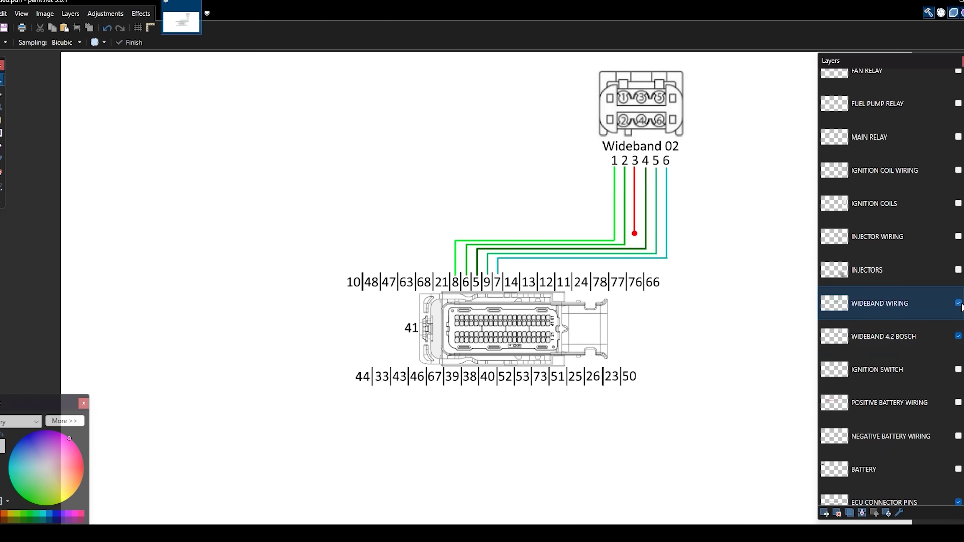
pyautogui.click(958, 303)
pyautogui.click(959, 336)
pyautogui.scroll(1, 959, 322)
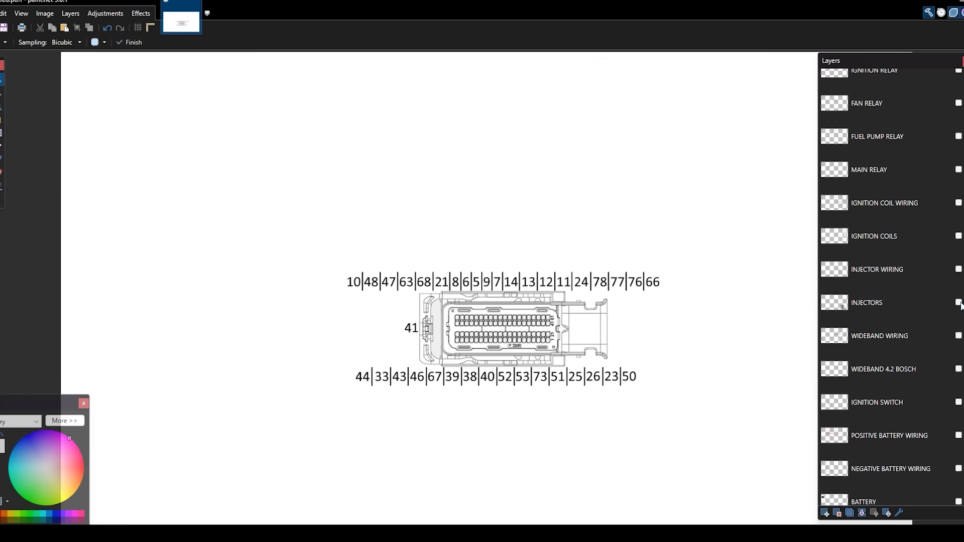
pyautogui.click(958, 302)
pyautogui.click(959, 269)
pyautogui.click(958, 269)
pyautogui.click(959, 302)
# Step: Show the ignition coils, ignition coil wiring, ignition relay and battery layers
pyautogui.scroll(3, 959, 317)
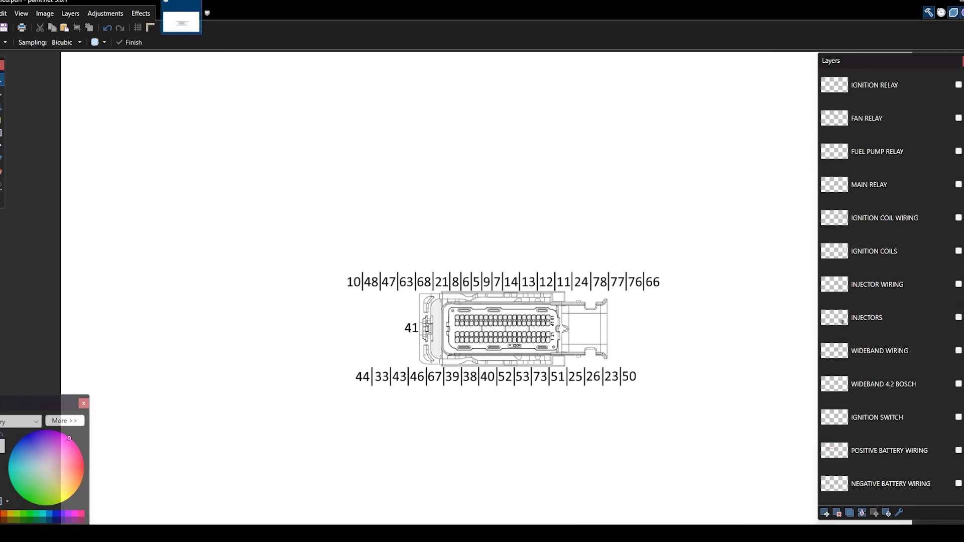
pyautogui.click(959, 320)
pyautogui.click(958, 288)
pyautogui.click(958, 154)
pyautogui.scroll(-3, 889, 321)
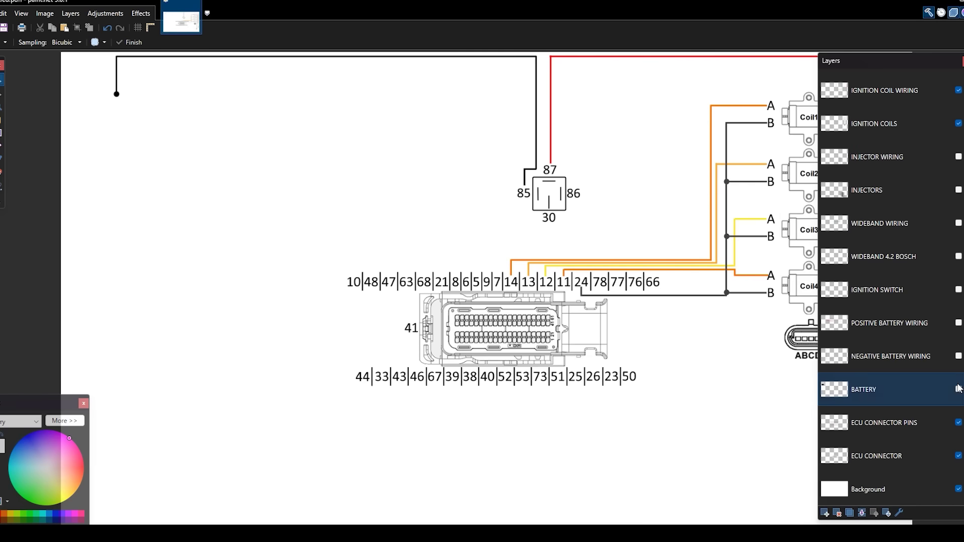
pyautogui.click(958, 389)
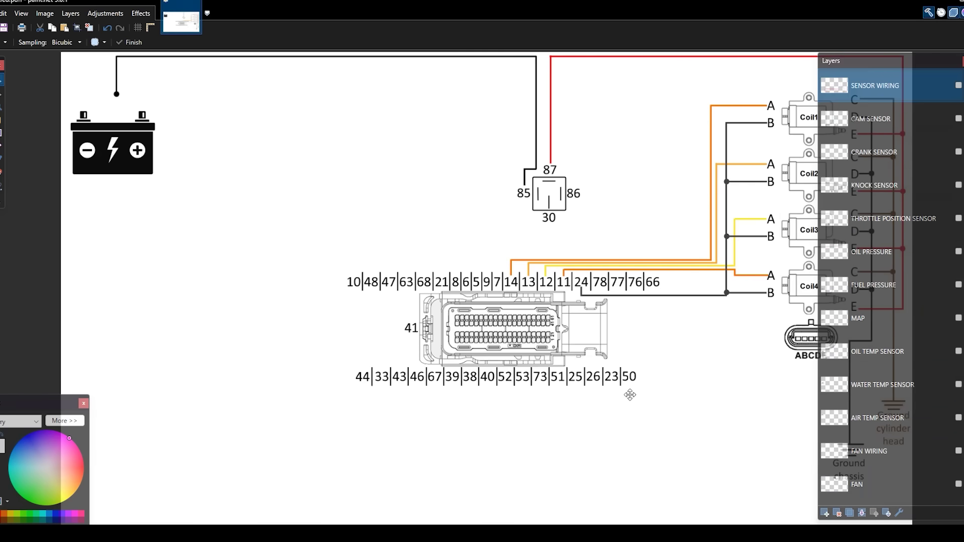
# Step: Move the Layers panel right to reveal the coil wiring and chassis ground
pyautogui.moveTo(884, 63); pyautogui.dragTo(946, 74)
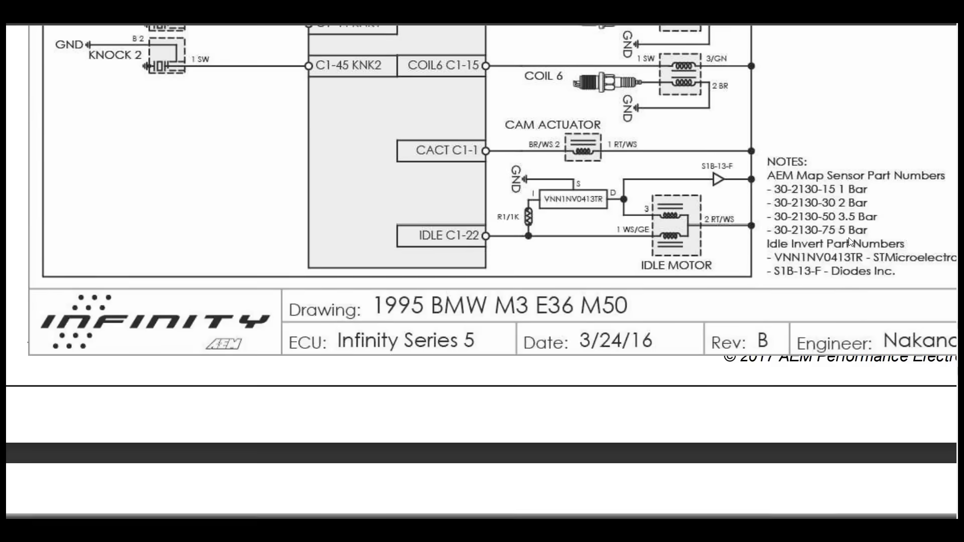
pyautogui.scroll(-10, 851, 242)
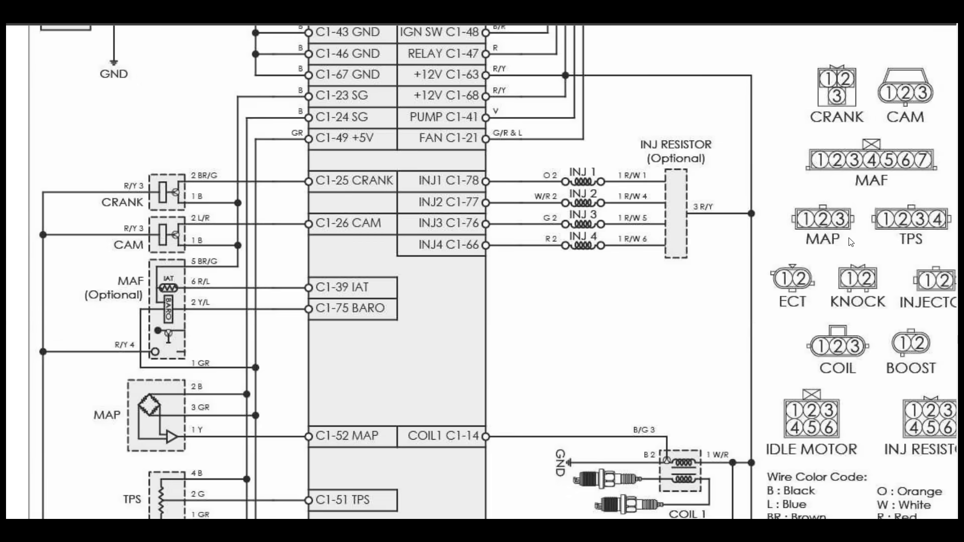
pyautogui.scroll(-15, 850, 242)
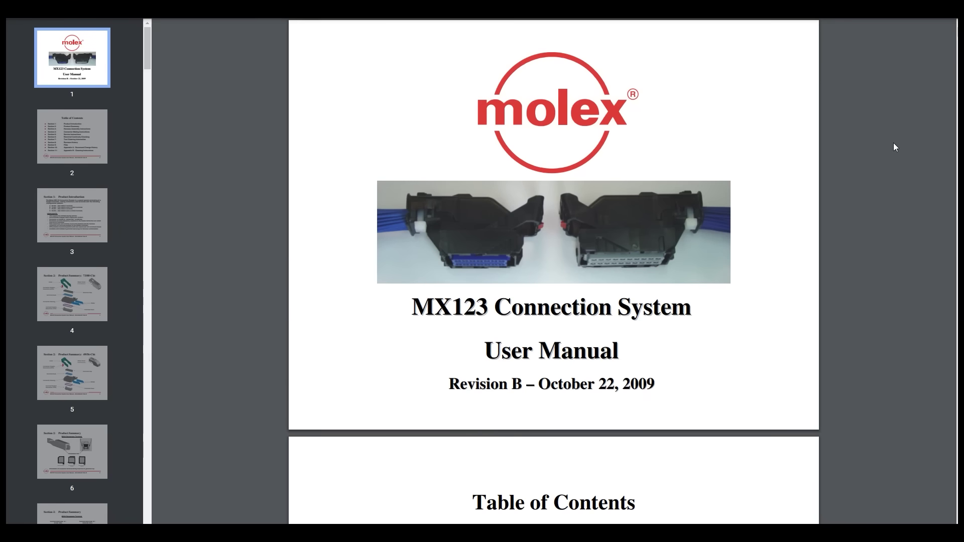
# Step: Scroll the Molex MX123 manual from the title page to page 20, Dress Cover Installation
pyautogui.scroll(-20, 893, 143)
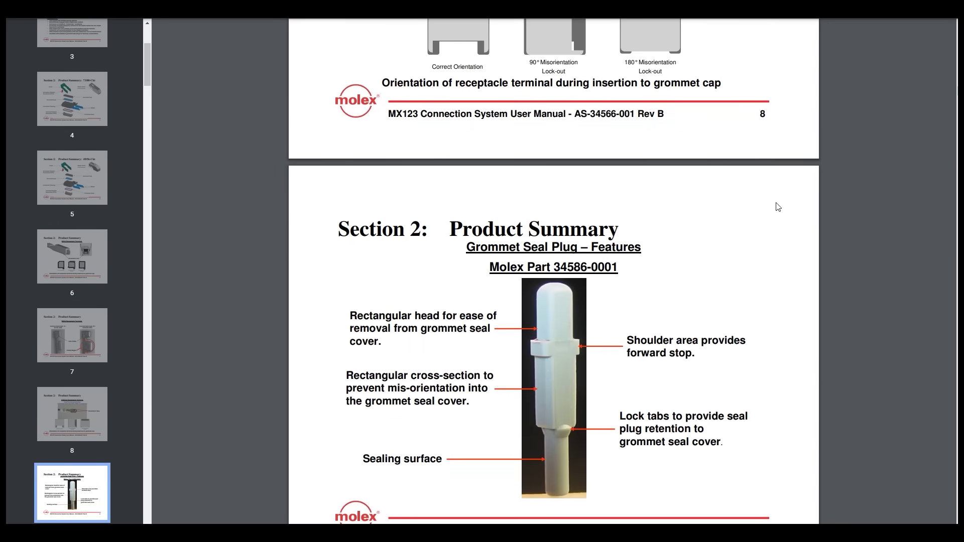
pyautogui.scroll(-19, 778, 208)
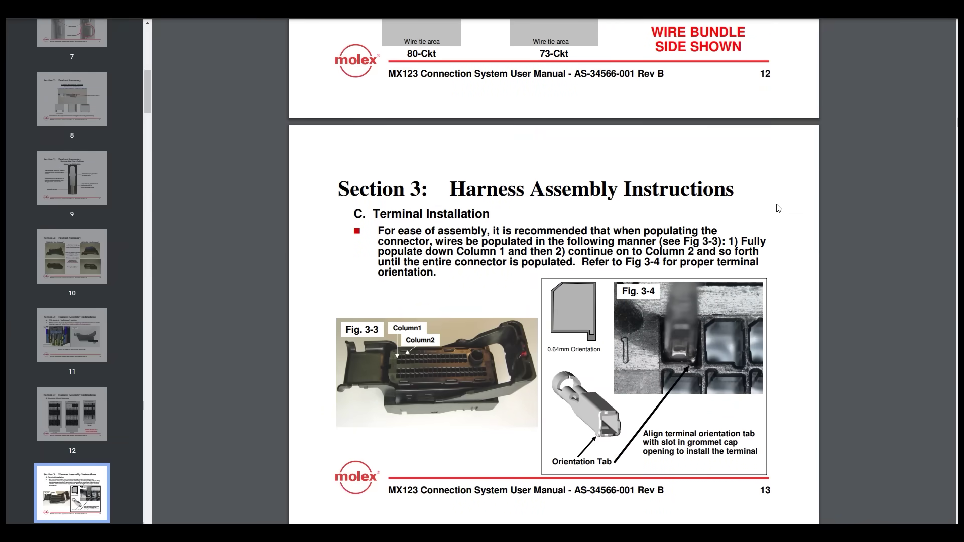
pyautogui.scroll(-7, 778, 209)
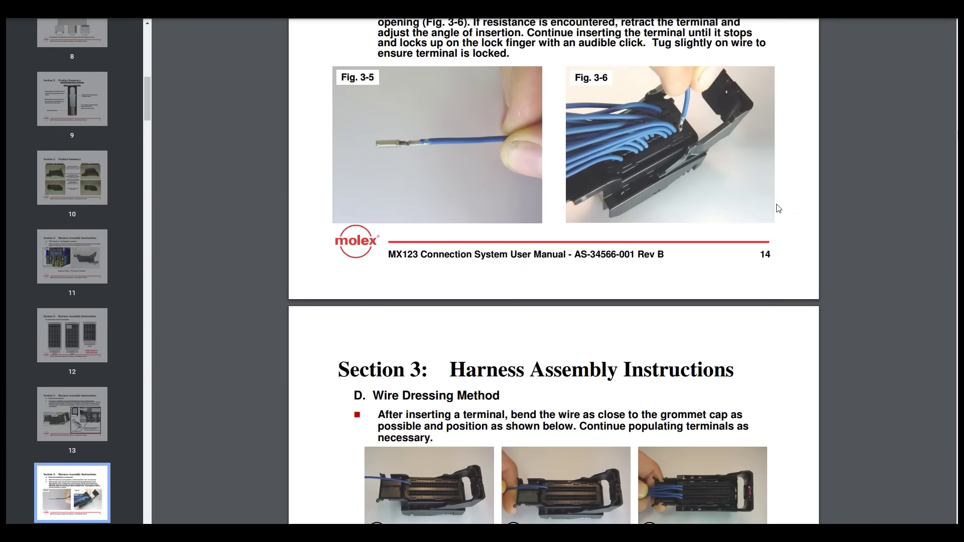
pyautogui.scroll(-8, 778, 209)
pyautogui.scroll(-20, 778, 208)
pyautogui.scroll(-20, 778, 208)
pyautogui.scroll(-6, 778, 209)
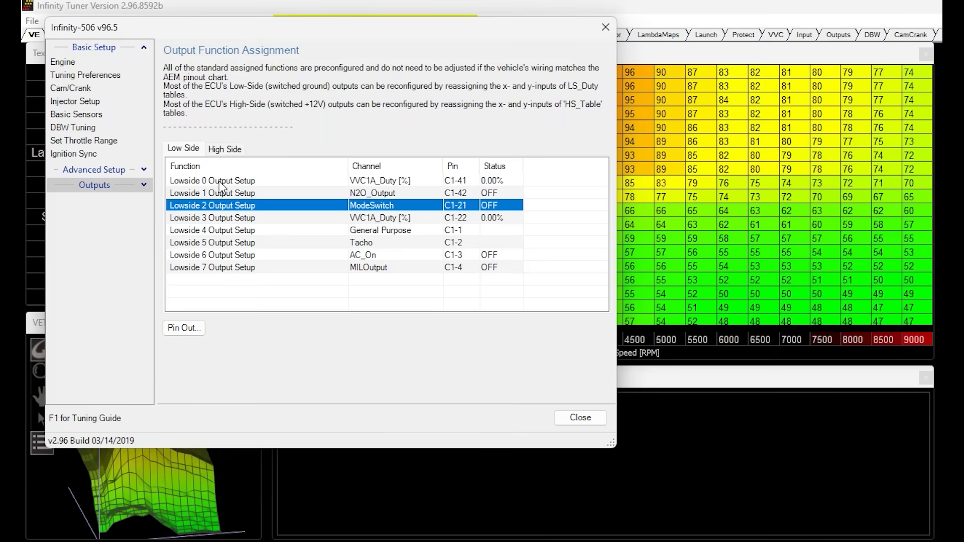
# Step: Set the Lowside 0 output on C1-41 to FuelPump and close its setup
pyautogui.doubleClick(219, 182)
pyautogui.click(240, 93)
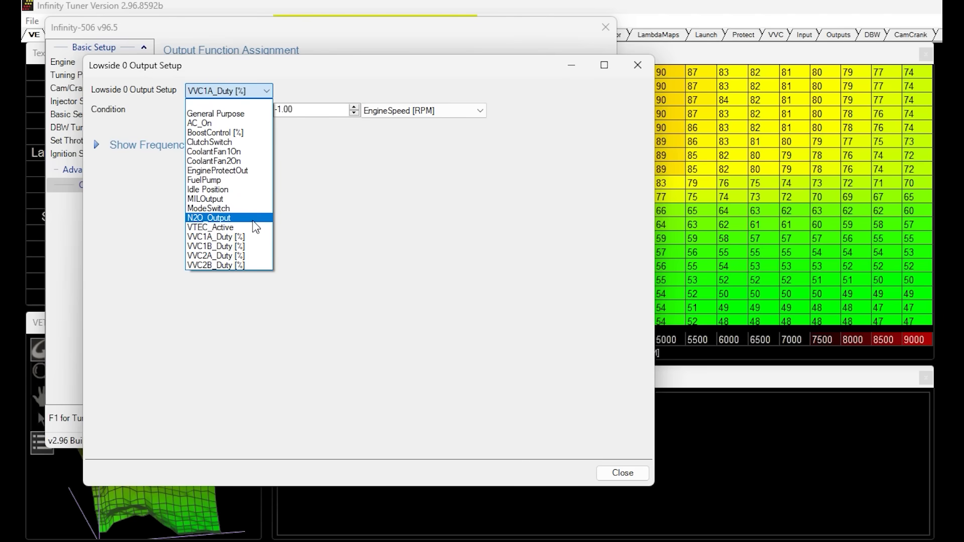
pyautogui.click(256, 182)
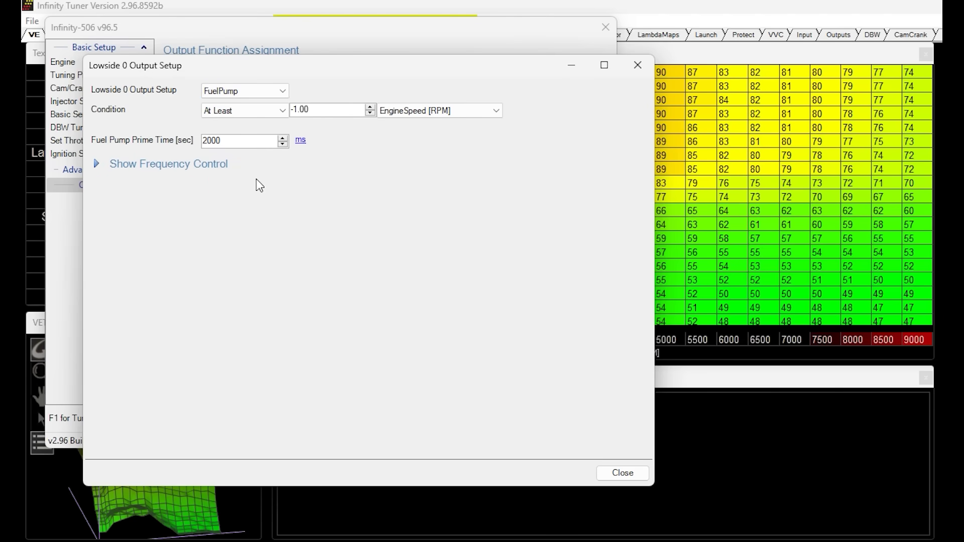
pyautogui.click(622, 475)
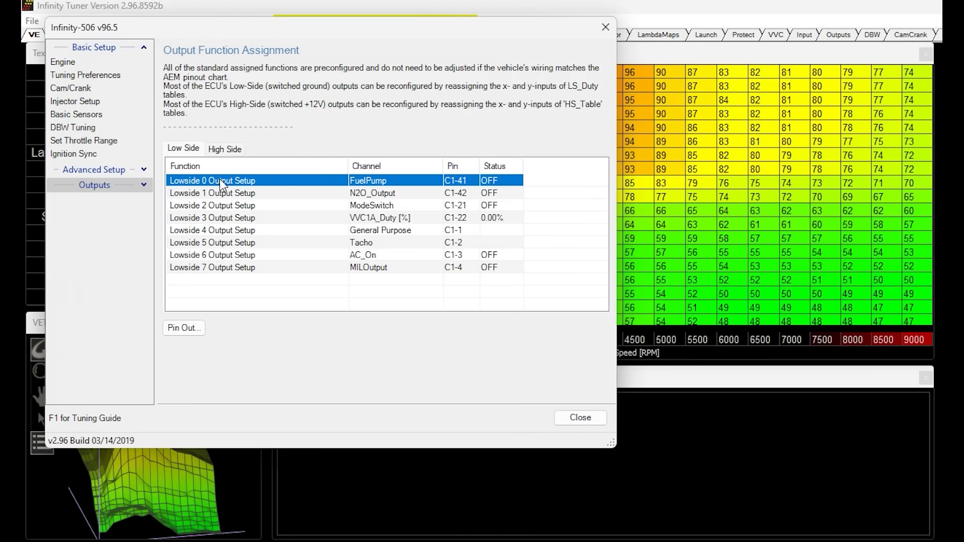